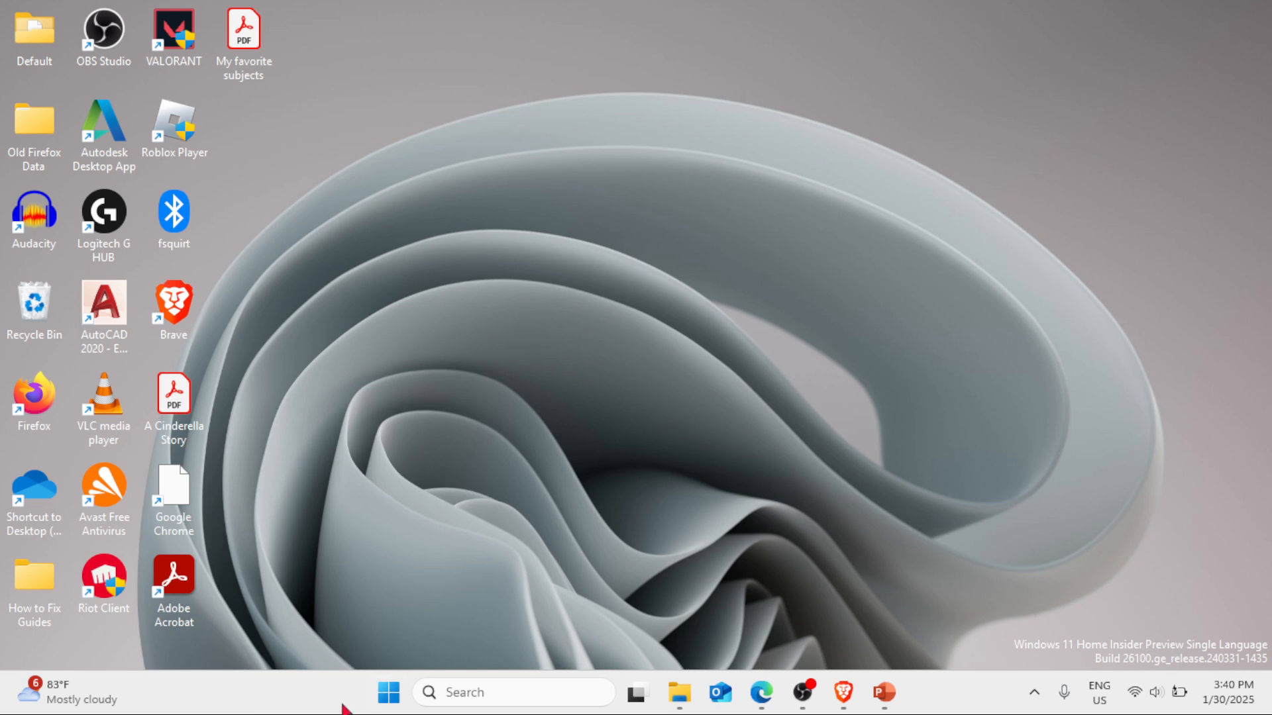
Open File Explorer to check the existing drives and their free space under This PC, and minimize it
{"action": "left_click", "coordinate": [457, 692]}
{"action": "type", "text": "Ex"}
{"action": "left_click", "coordinate": [574, 164]}
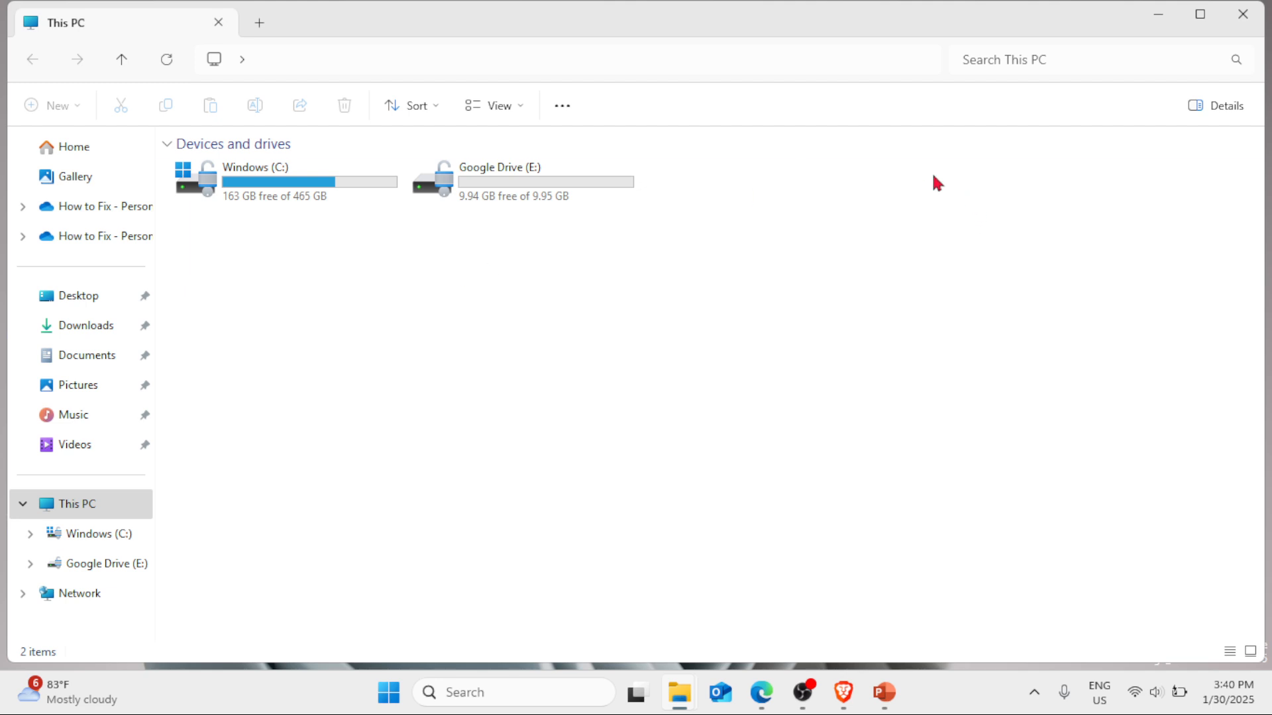
{"action": "mouse_move", "coordinate": [284, 202]}
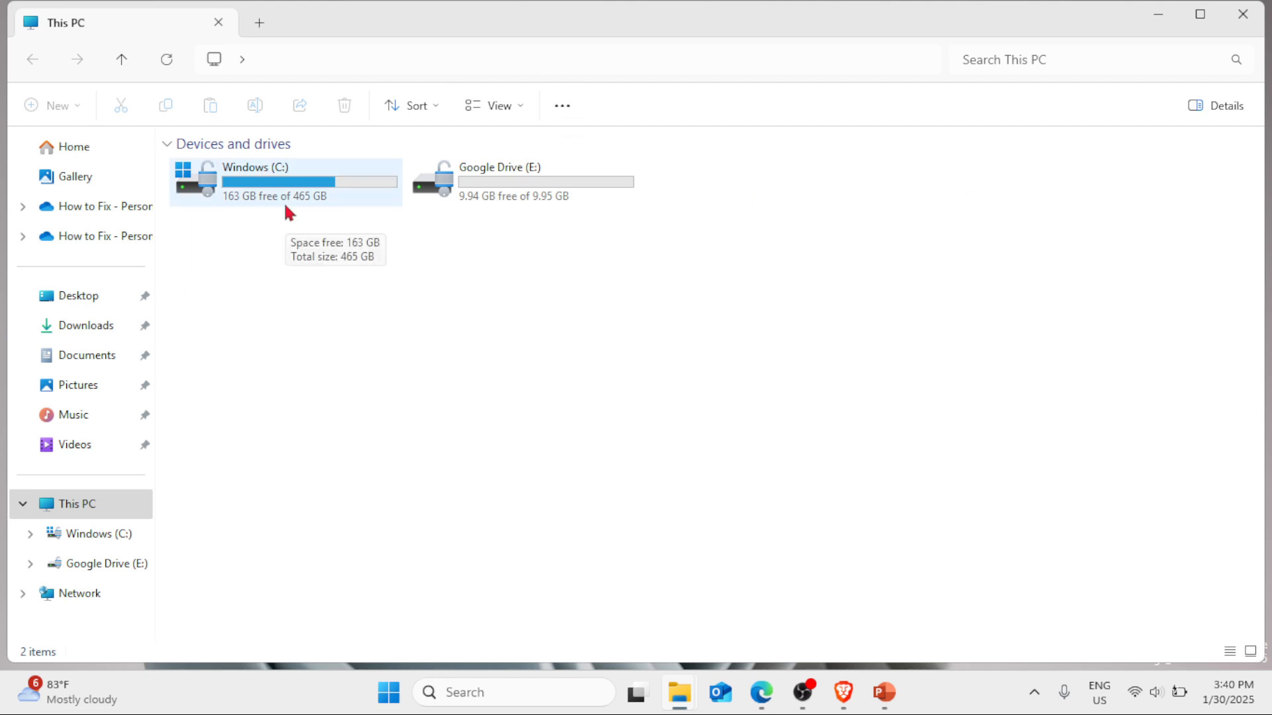
{"action": "left_click", "coordinate": [1159, 13]}
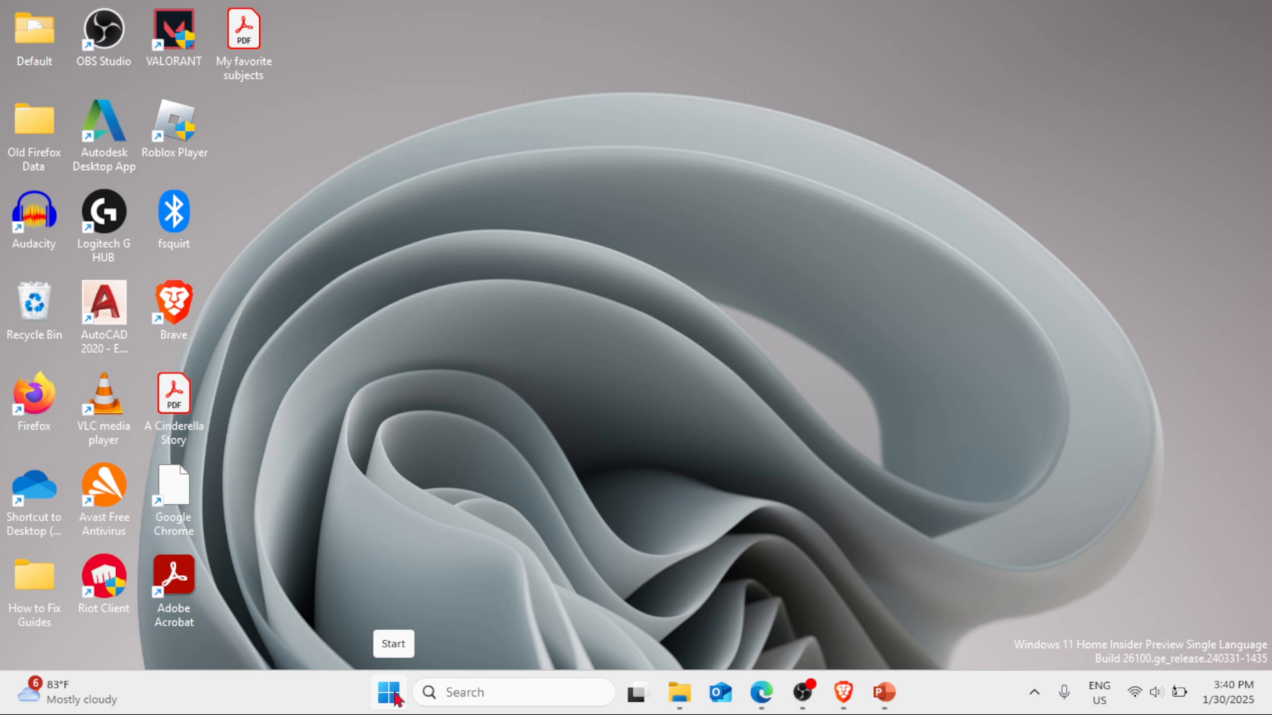
Open Disk Management and maximize its window
{"action": "right_click", "coordinate": [396, 697]}
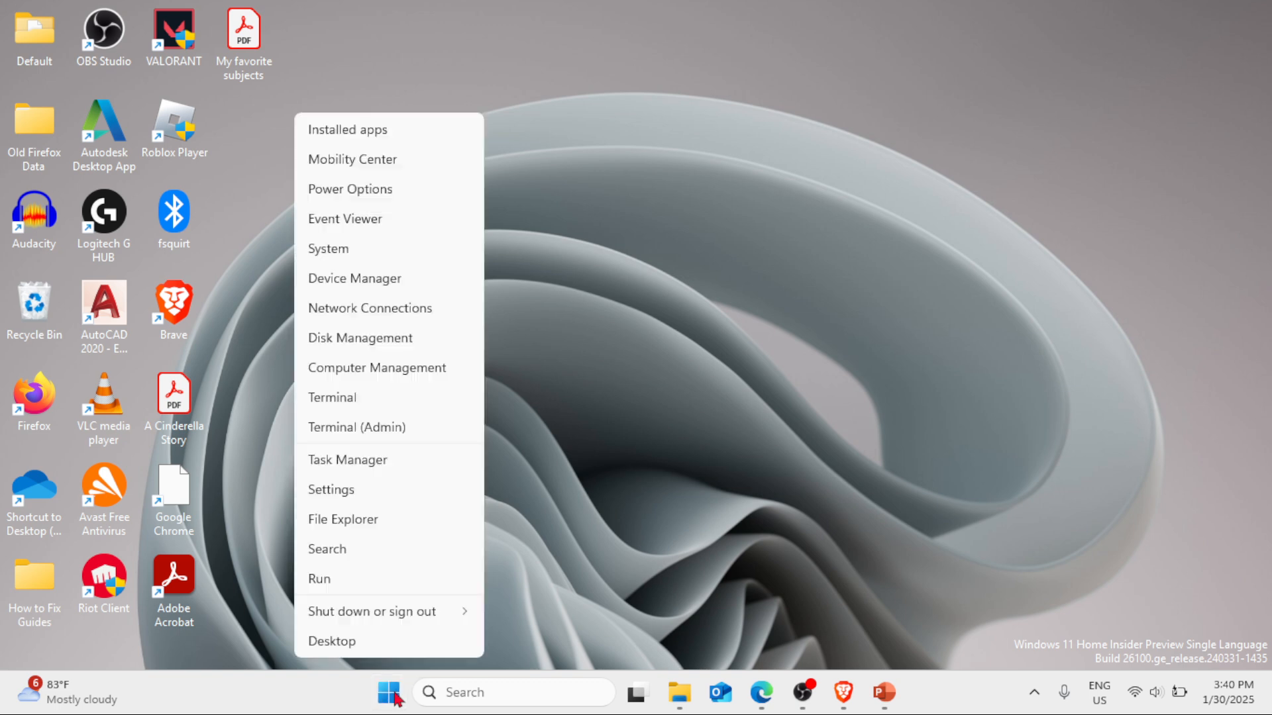
{"action": "left_click", "coordinate": [371, 340]}
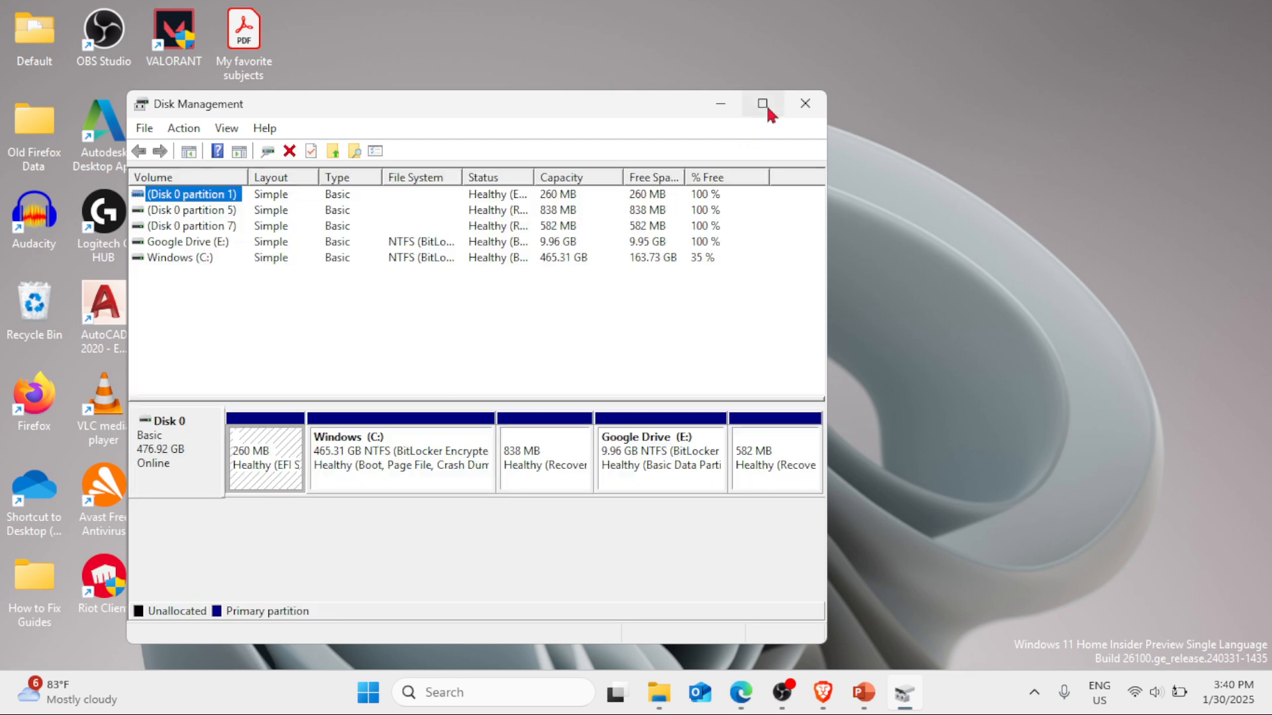
{"action": "mouse_move", "coordinate": [767, 108]}
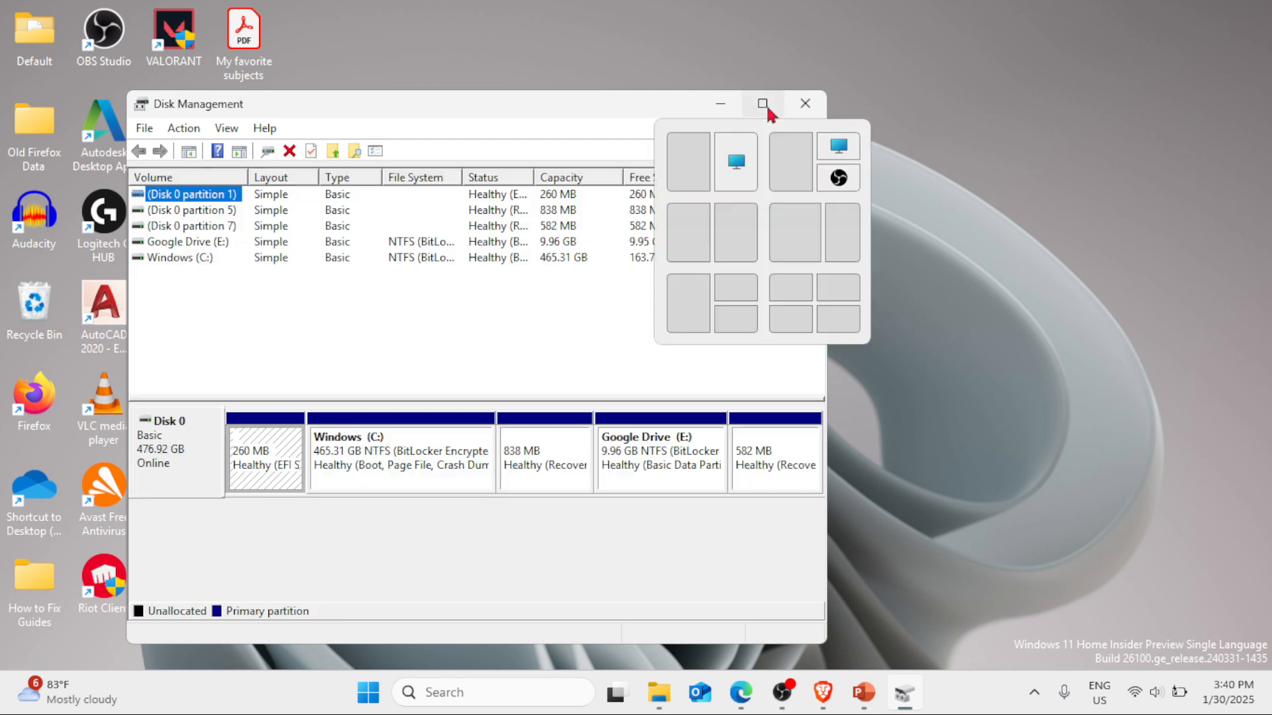
{"action": "left_click", "coordinate": [763, 104]}
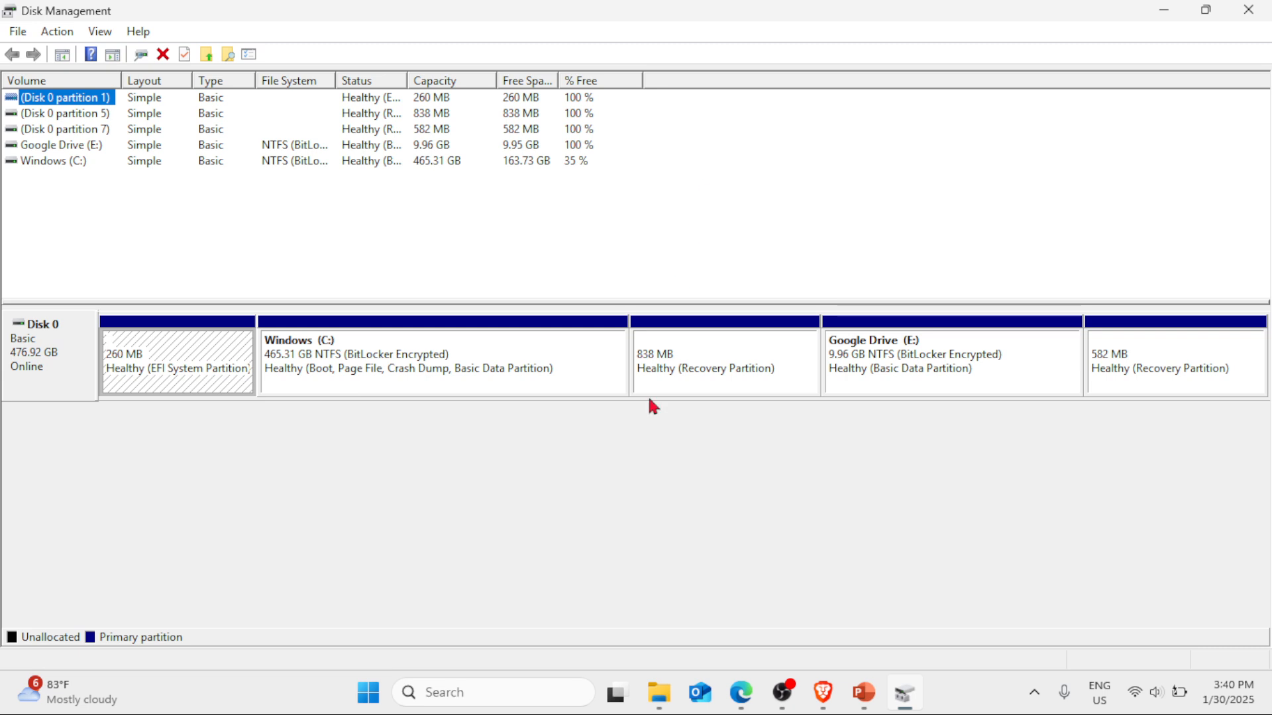
Open Computer Management for This PC from File Explorer and display its Disk Management view in a maximized window
{"action": "left_click", "coordinate": [455, 693]}
{"action": "type", "text": "EX"}
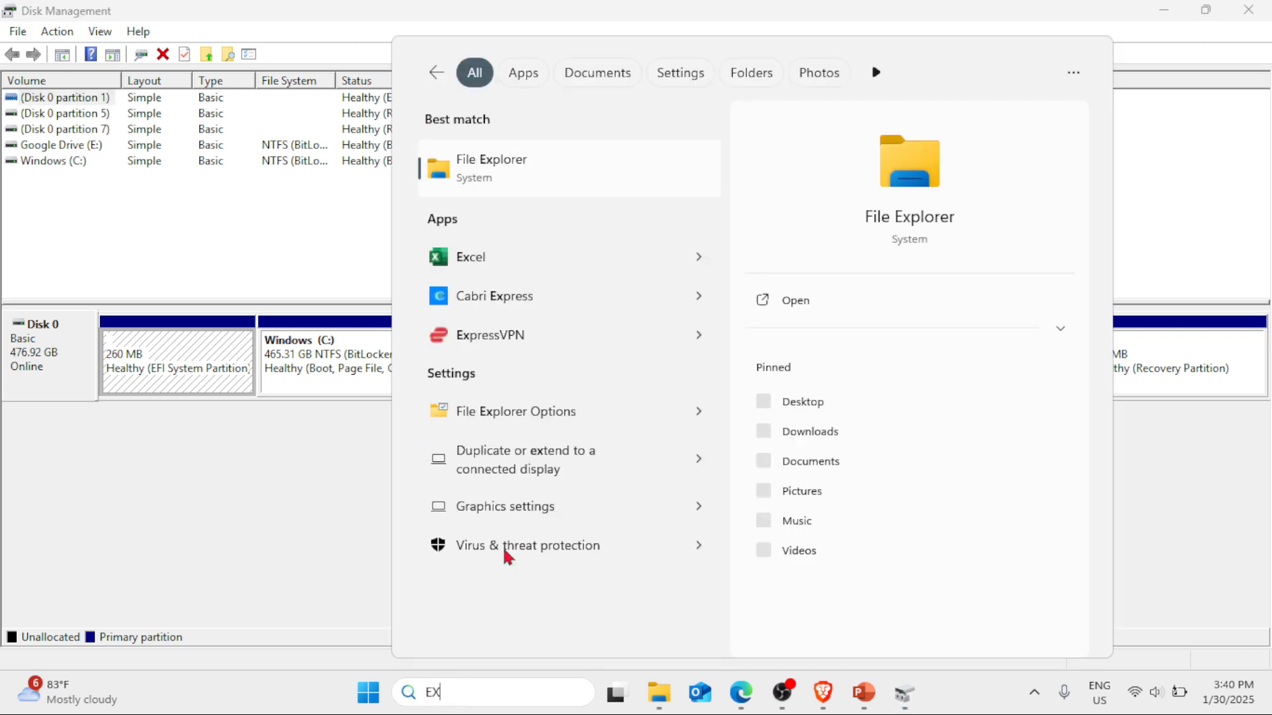
{"action": "left_click", "coordinate": [504, 169]}
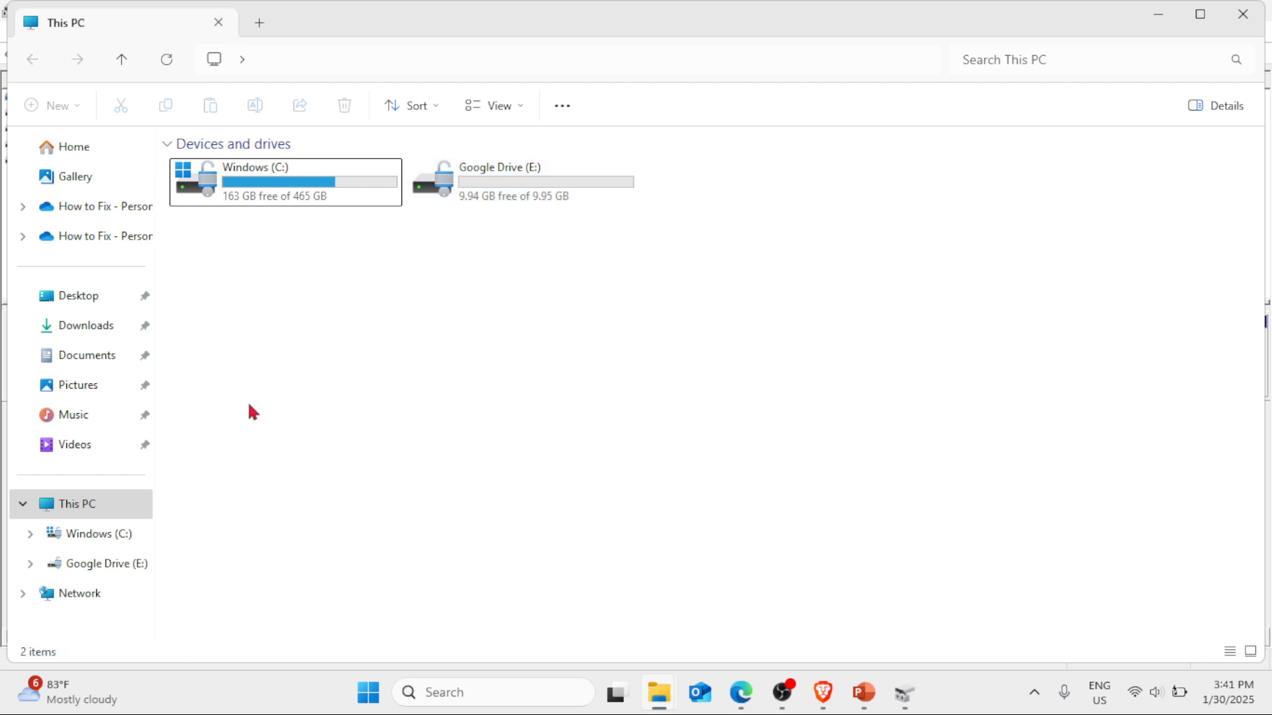
{"action": "right_click", "coordinate": [94, 514]}
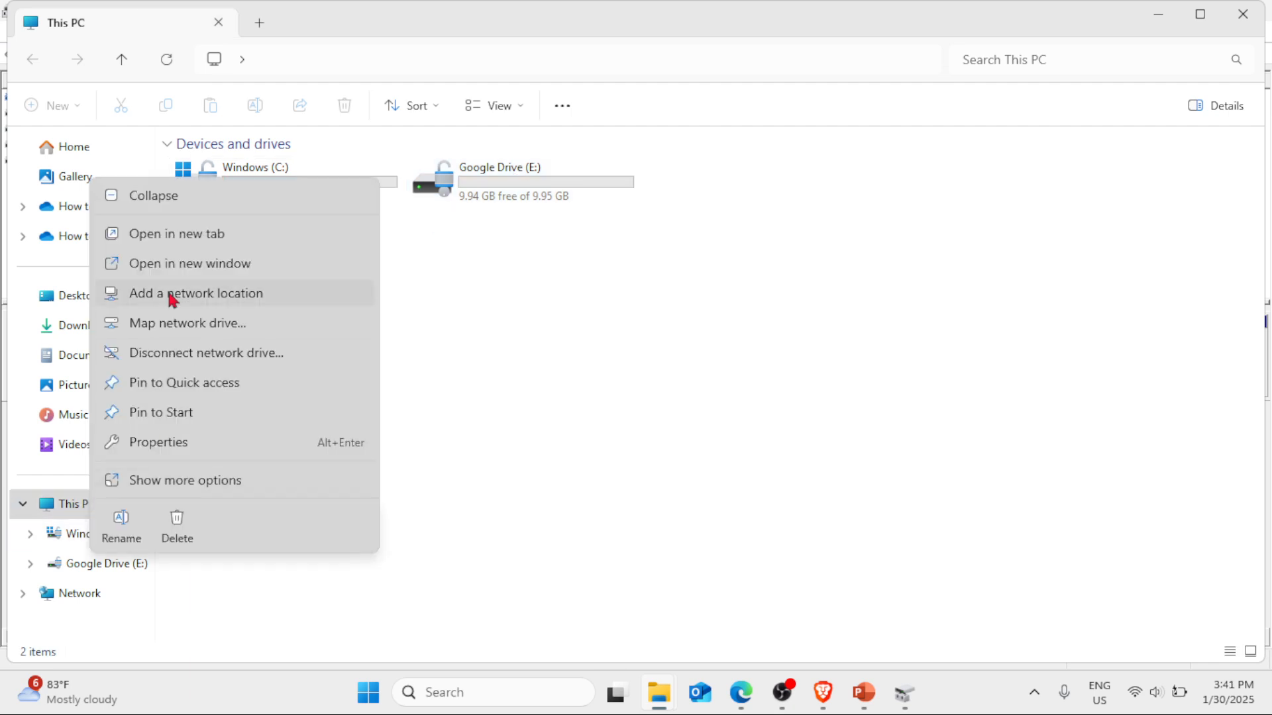
{"action": "left_click", "coordinate": [160, 482]}
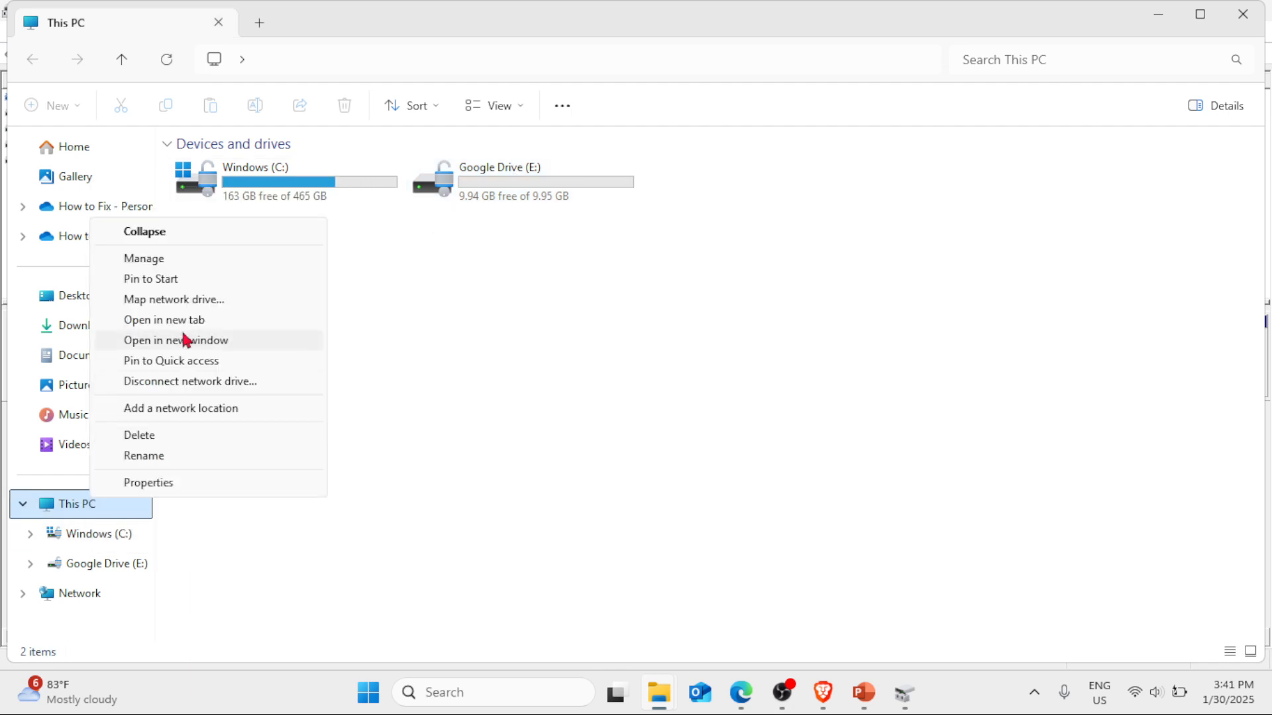
{"action": "left_click", "coordinate": [171, 260]}
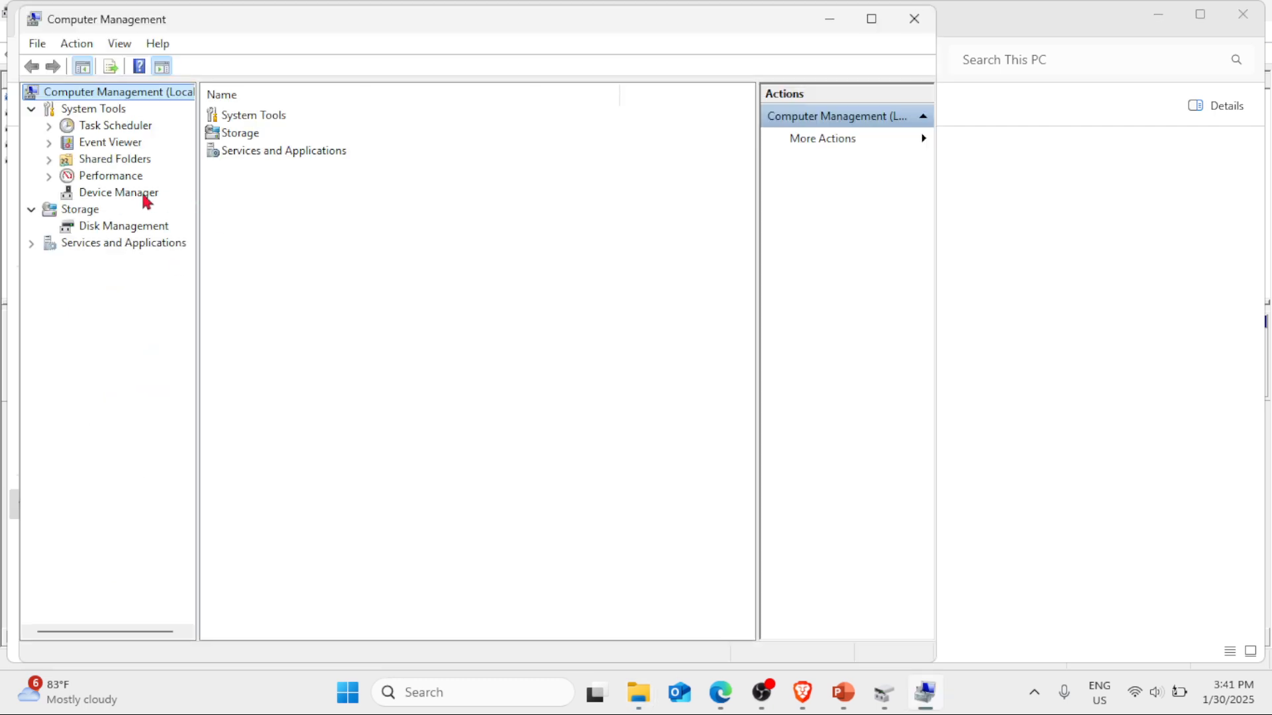
{"action": "left_click", "coordinate": [112, 228]}
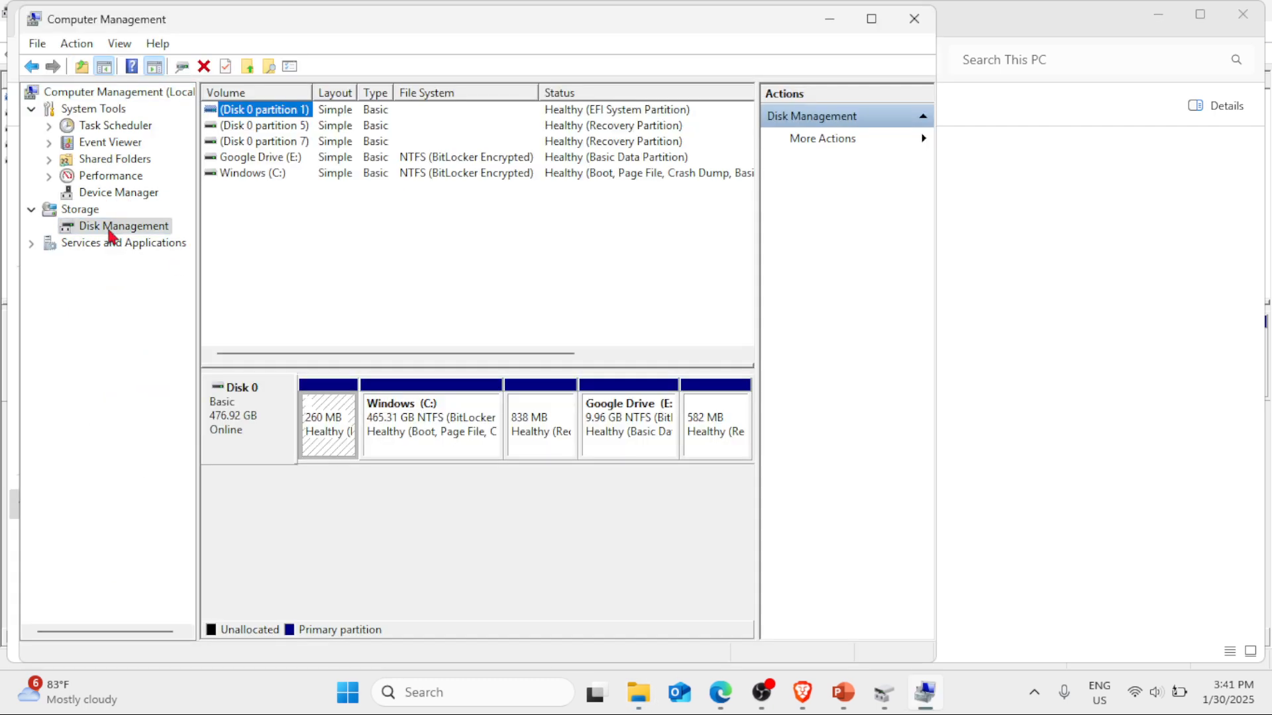
{"action": "left_click", "coordinate": [870, 20]}
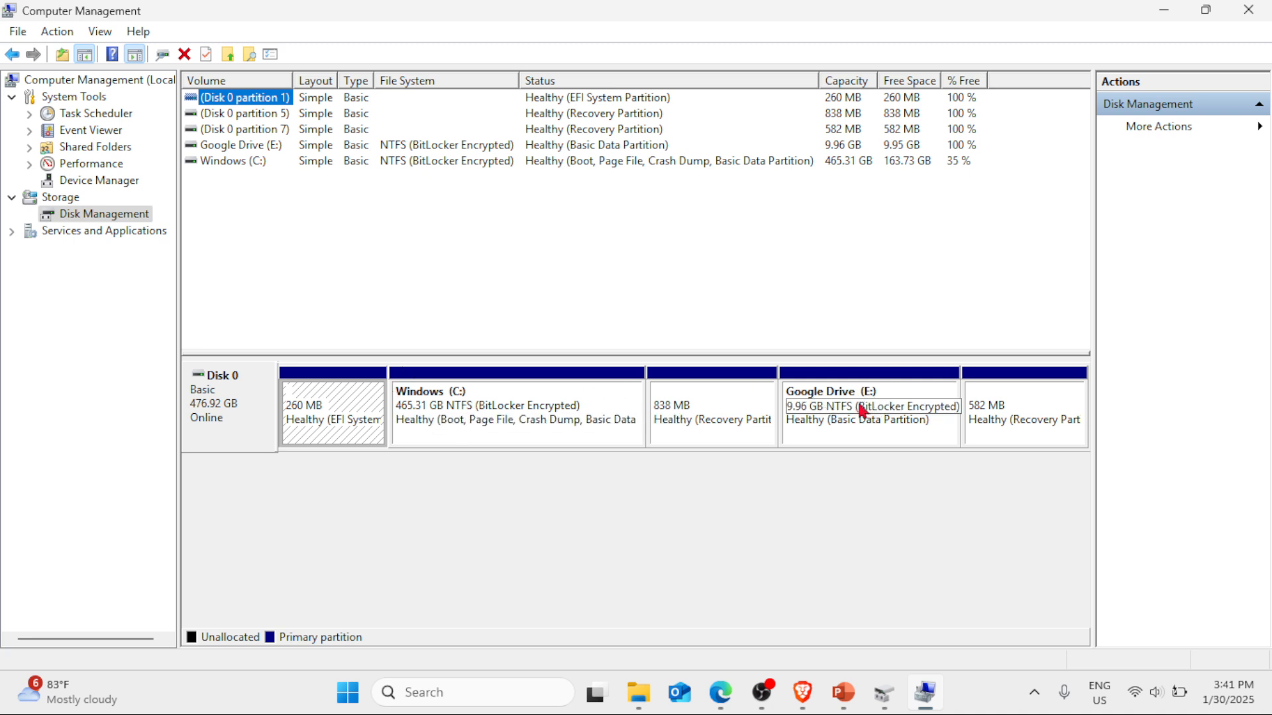
Shrink the Windows (C:) volume by 10000 MB
{"action": "right_click", "coordinate": [503, 396]}
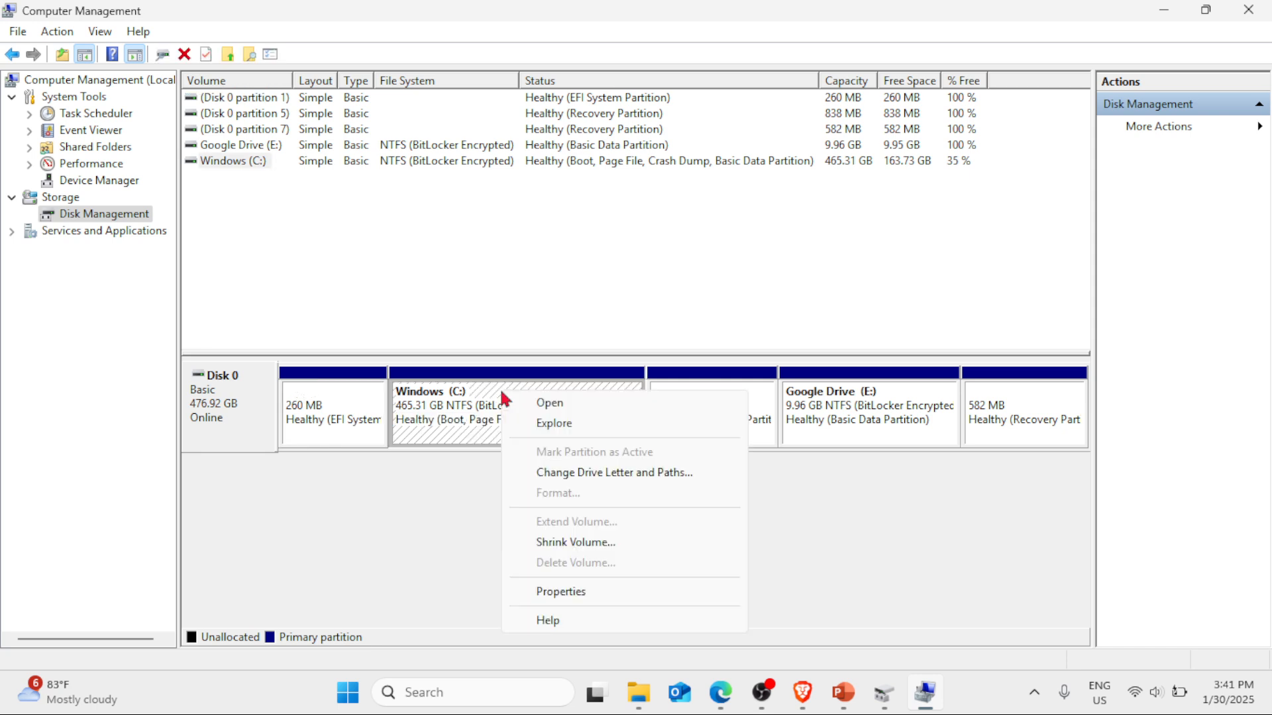
{"action": "left_click", "coordinate": [570, 540]}
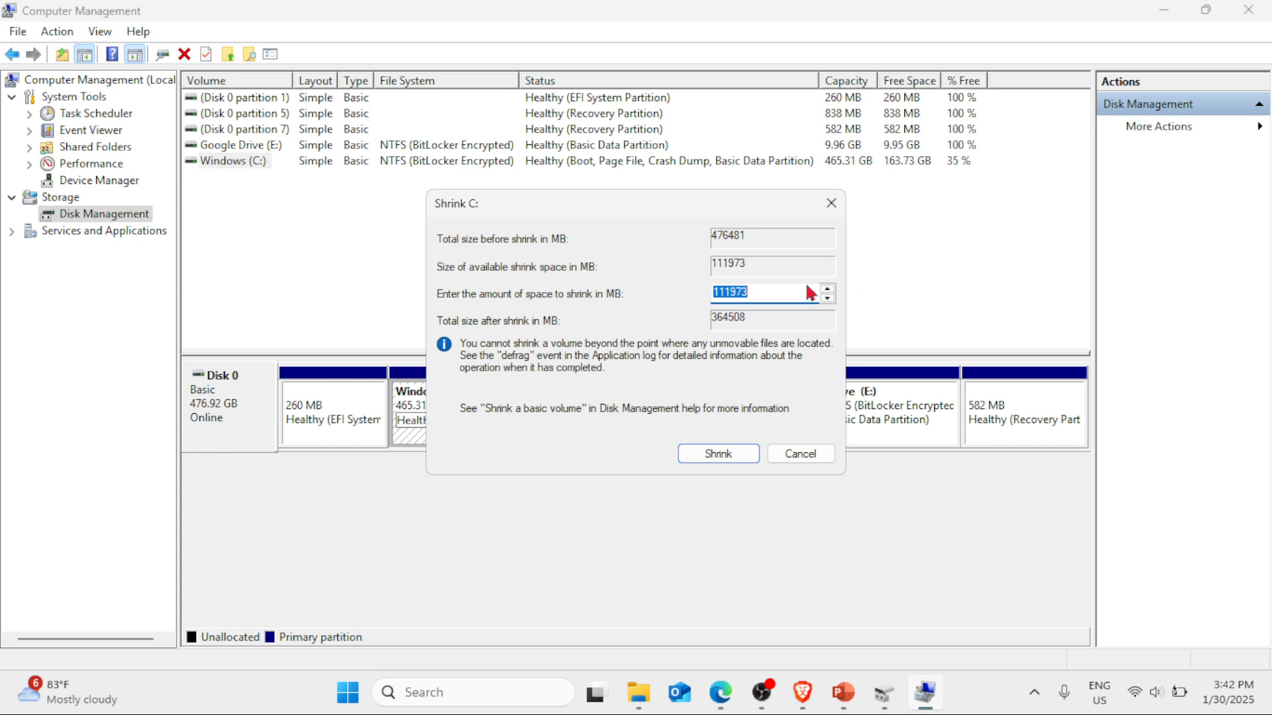
{"action": "key", "text": "BackSpace"}
{"action": "type", "text": "10000"}
{"action": "left_click", "coordinate": [738, 452]}
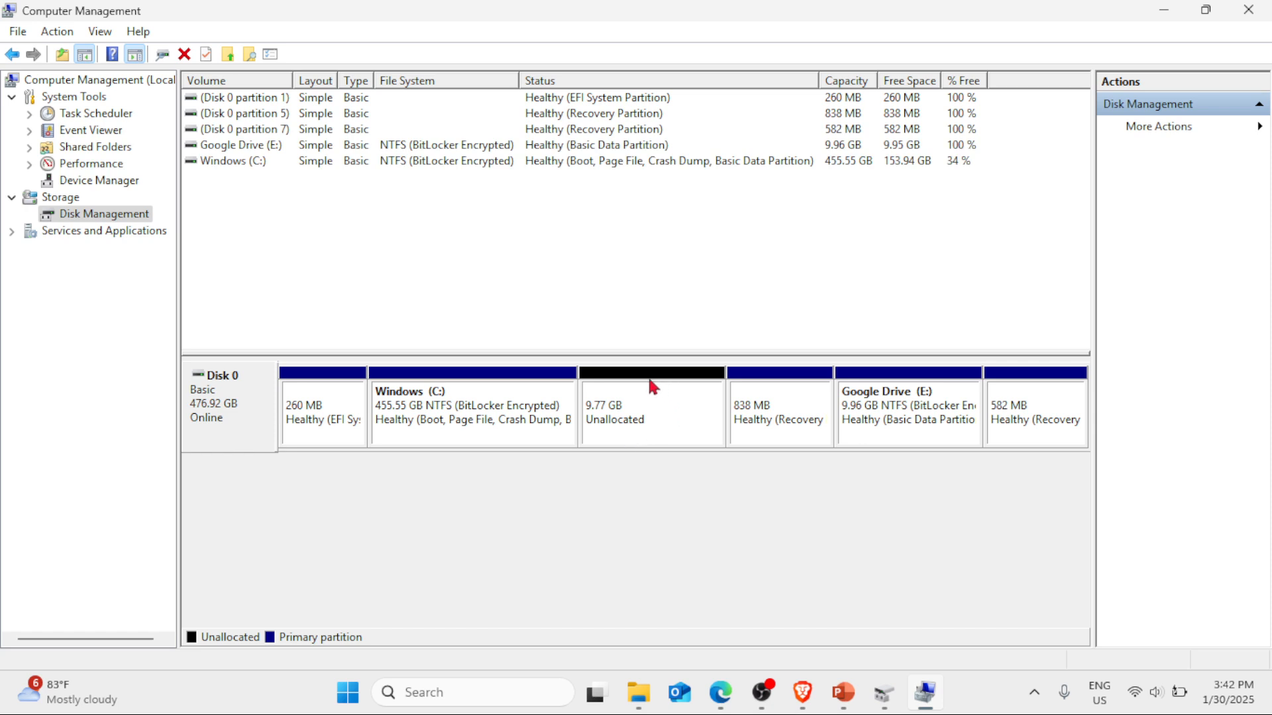
Start a new simple volume on the unallocated space of Disk 0, accepting the full size of 10000 MB
{"action": "right_click", "coordinate": [628, 400]}
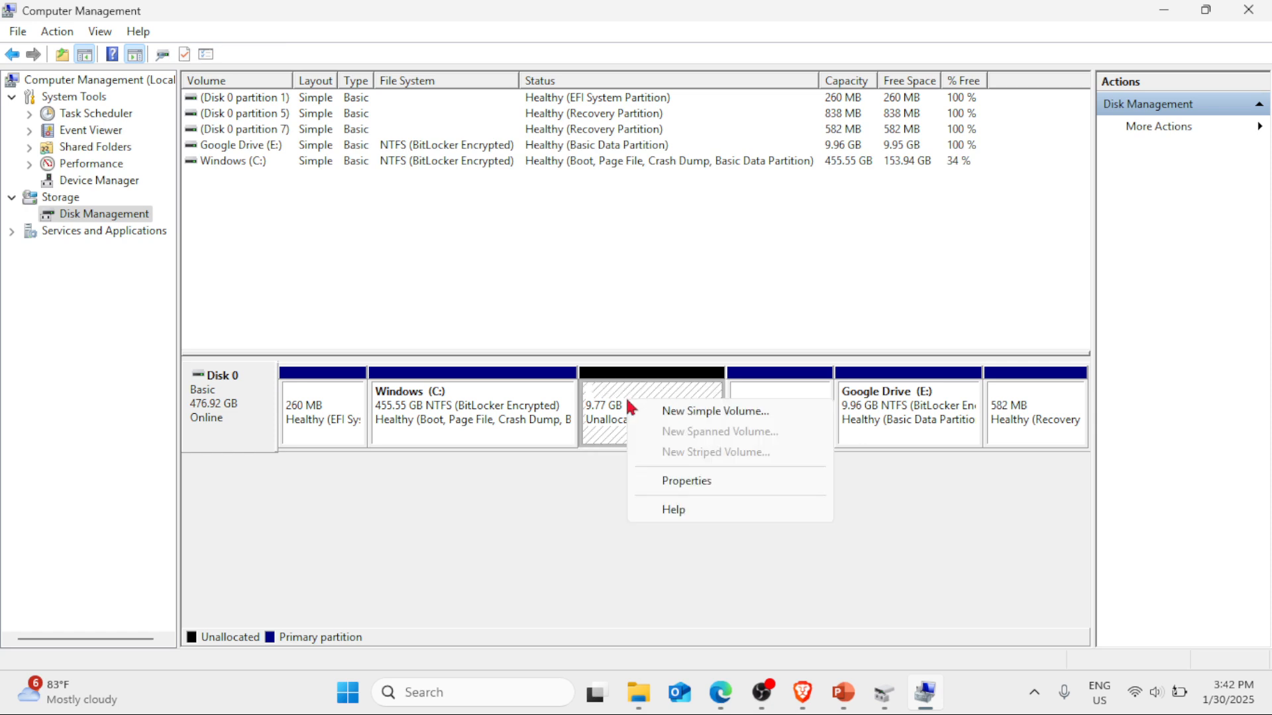
{"action": "left_click", "coordinate": [683, 413]}
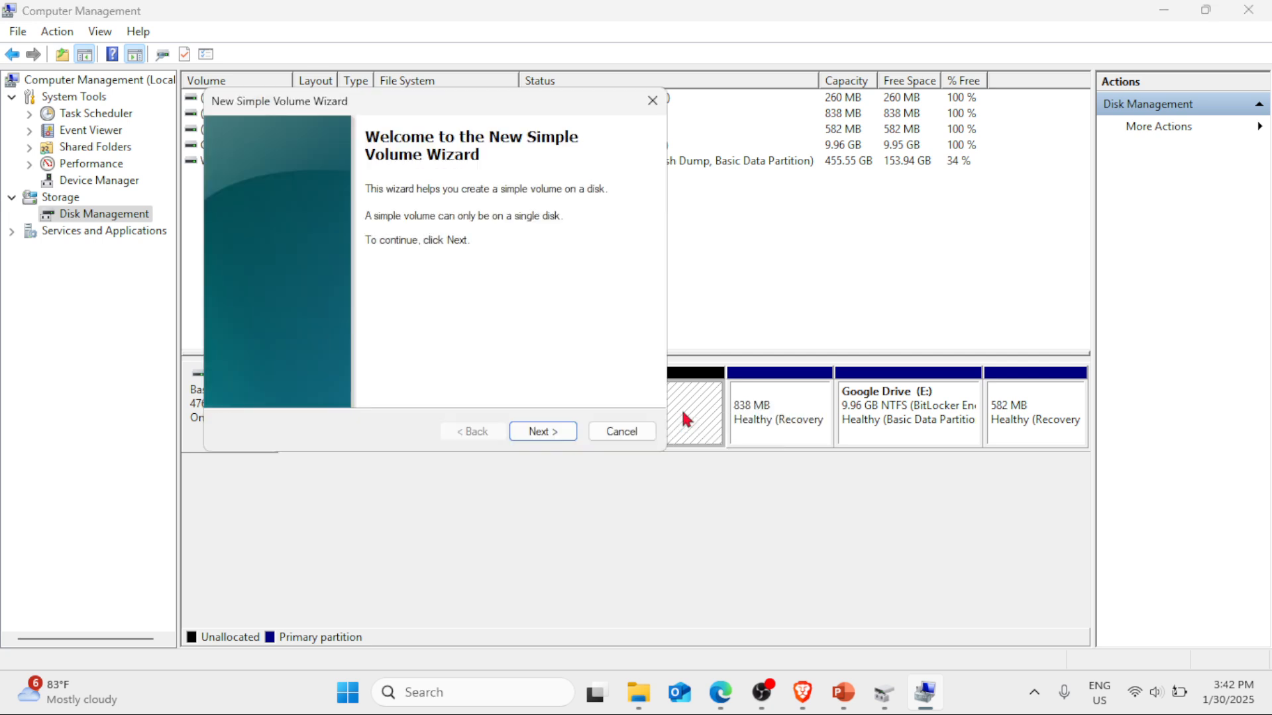
{"action": "left_click_drag", "start_coordinate": [358, 103], "coordinate": [500, 121]}
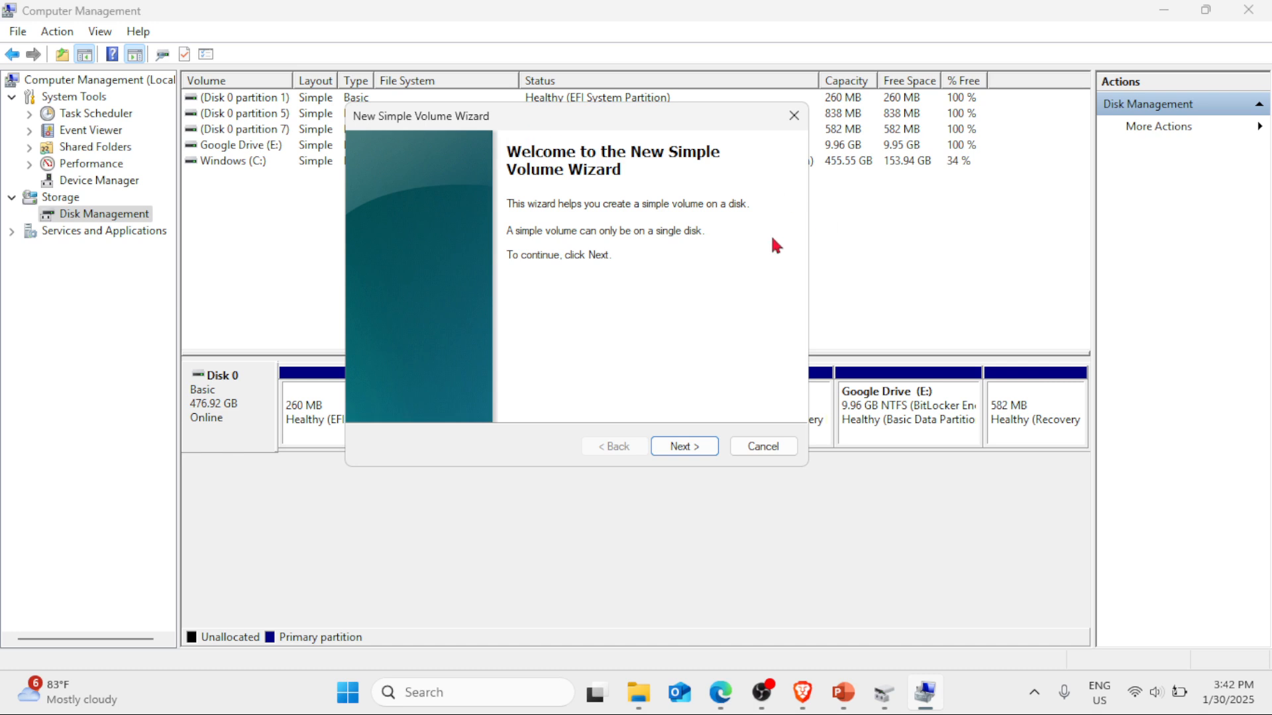
{"action": "left_click", "coordinate": [682, 448]}
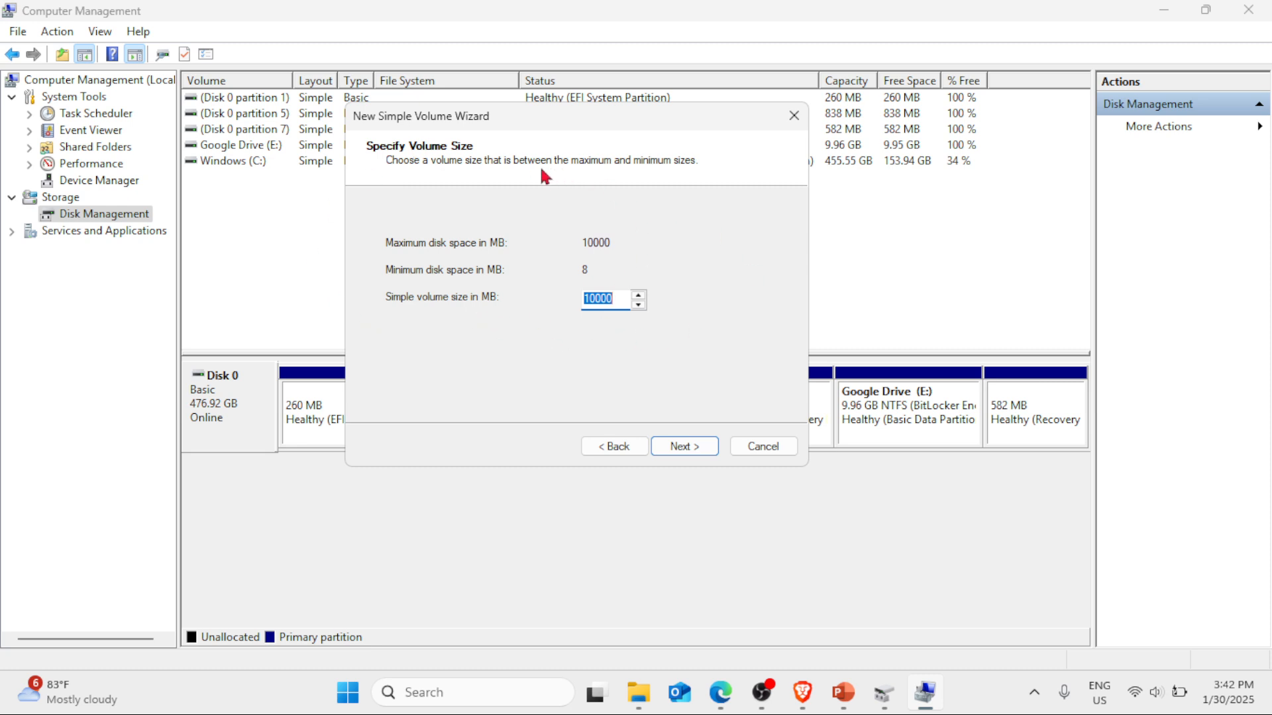
{"action": "left_click", "coordinate": [685, 447]}
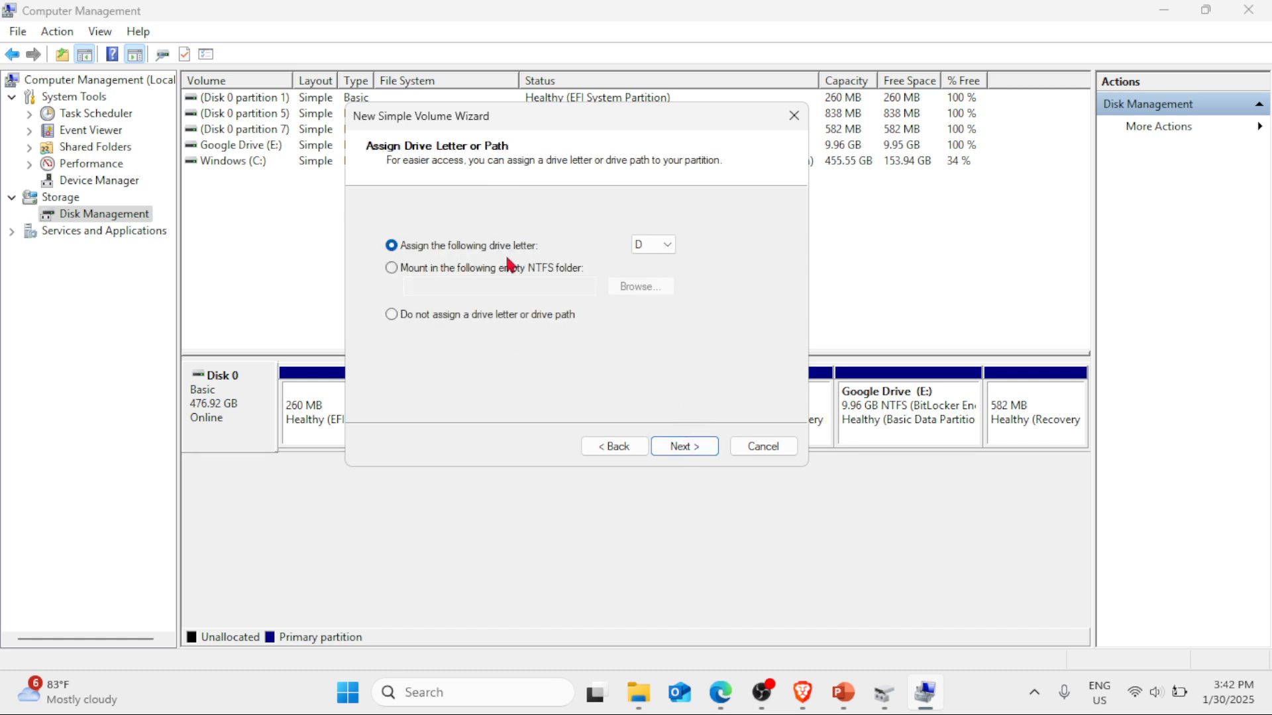
Assign drive letter R to the new volume and continue to the format settings
{"action": "left_click", "coordinate": [666, 257]}
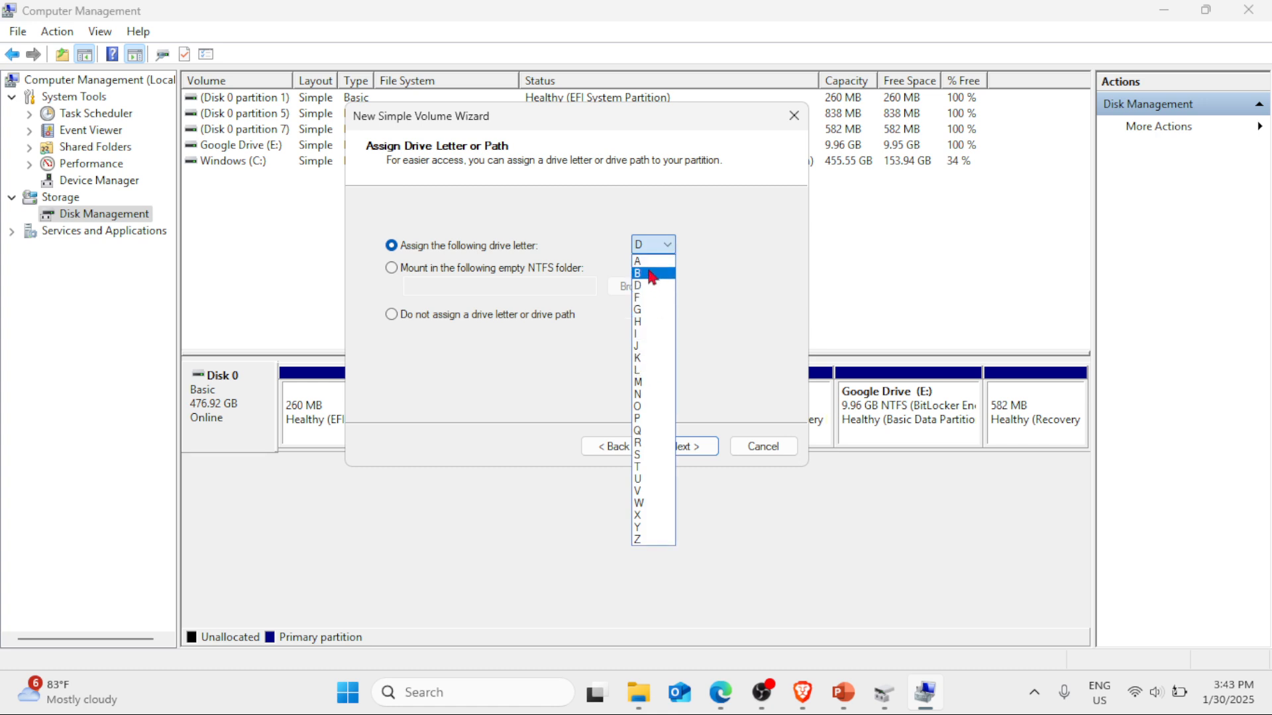
{"action": "left_click", "coordinate": [655, 443]}
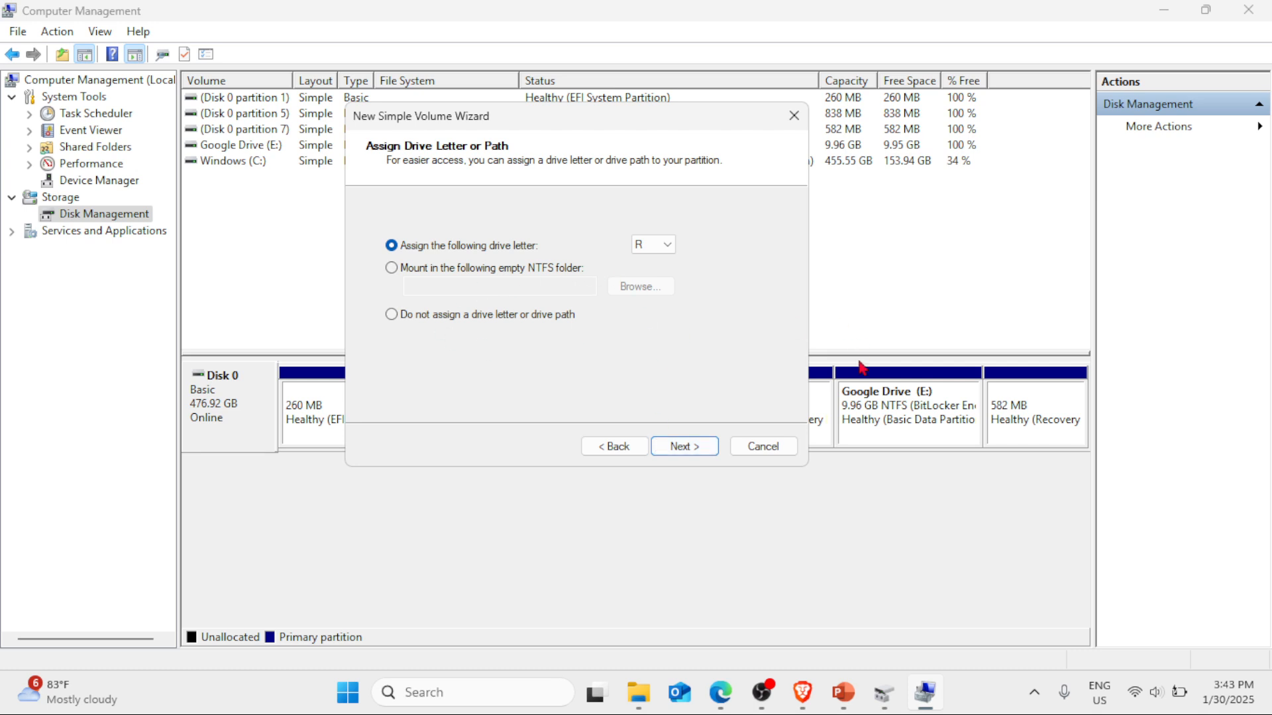
{"action": "left_click", "coordinate": [694, 448]}
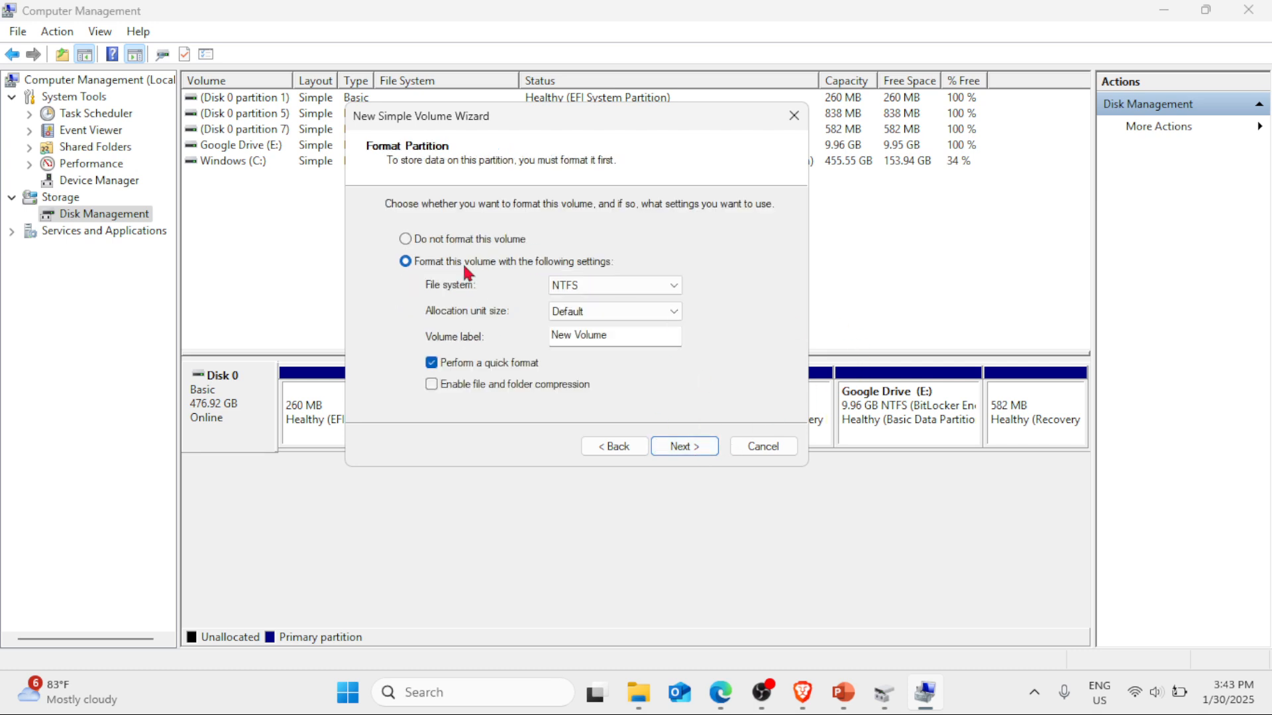
Format the new volume as NTFS with the default allocation unit size, label it Partition, and finish creating it
{"action": "left_click", "coordinate": [663, 289]}
{"action": "left_click", "coordinate": [620, 313]}
{"action": "left_click", "coordinate": [614, 337]}
{"action": "key", "text": "BackSpace"}
{"action": "key", "text": "BackSpace"}
{"action": "key", "text": "BackSpace"}
{"action": "key", "text": "BackSpace"}
{"action": "key", "text": "BackSpace"}
{"action": "key", "text": "BackSpace"}
{"action": "key", "text": "BackSpace"}
{"action": "key", "text": "BackSpace"}
{"action": "key", "text": "BackSpace"}
{"action": "key", "text": "BackSpace"}
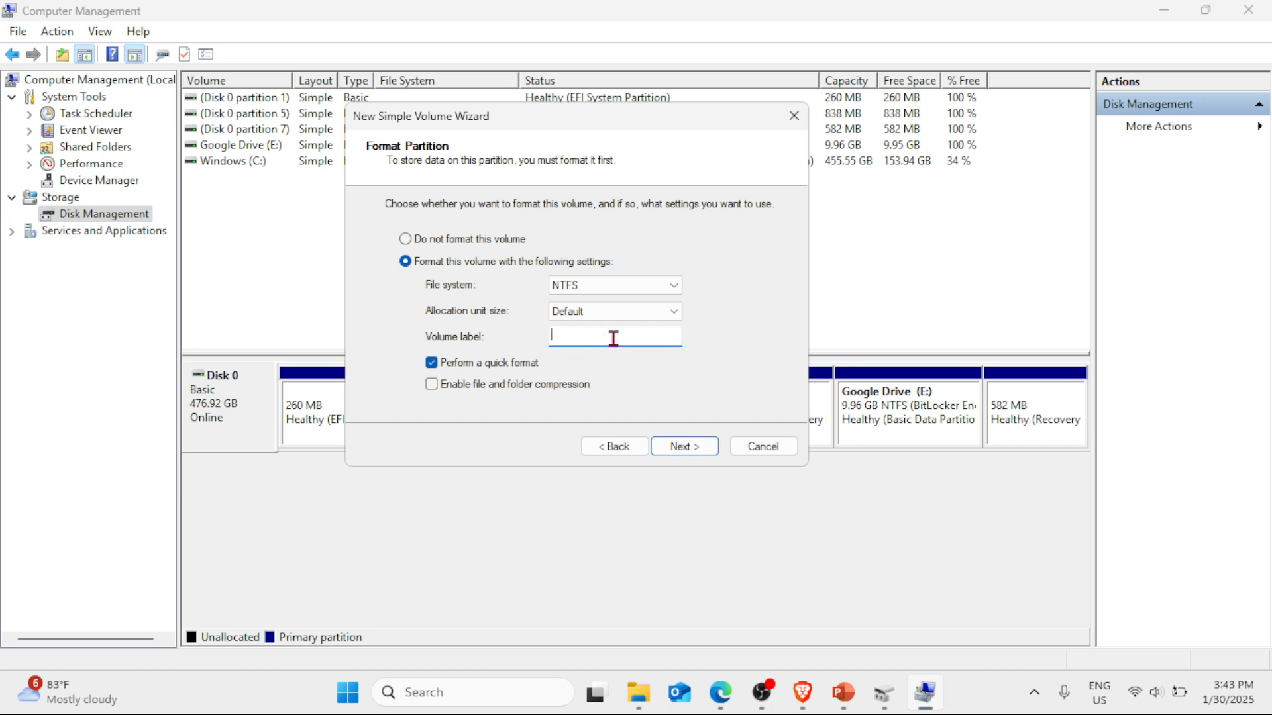
{"action": "type", "text": "Partition"}
{"action": "left_click", "coordinate": [683, 448]}
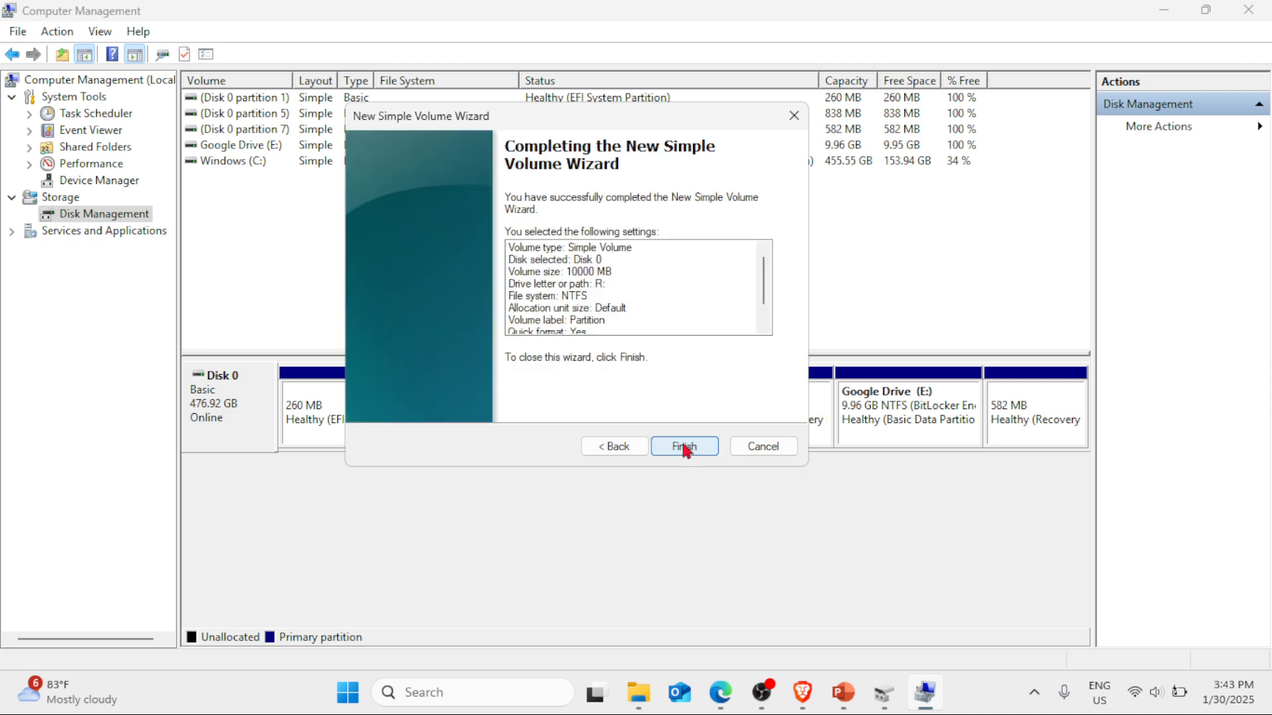
{"action": "left_click", "coordinate": [690, 447]}
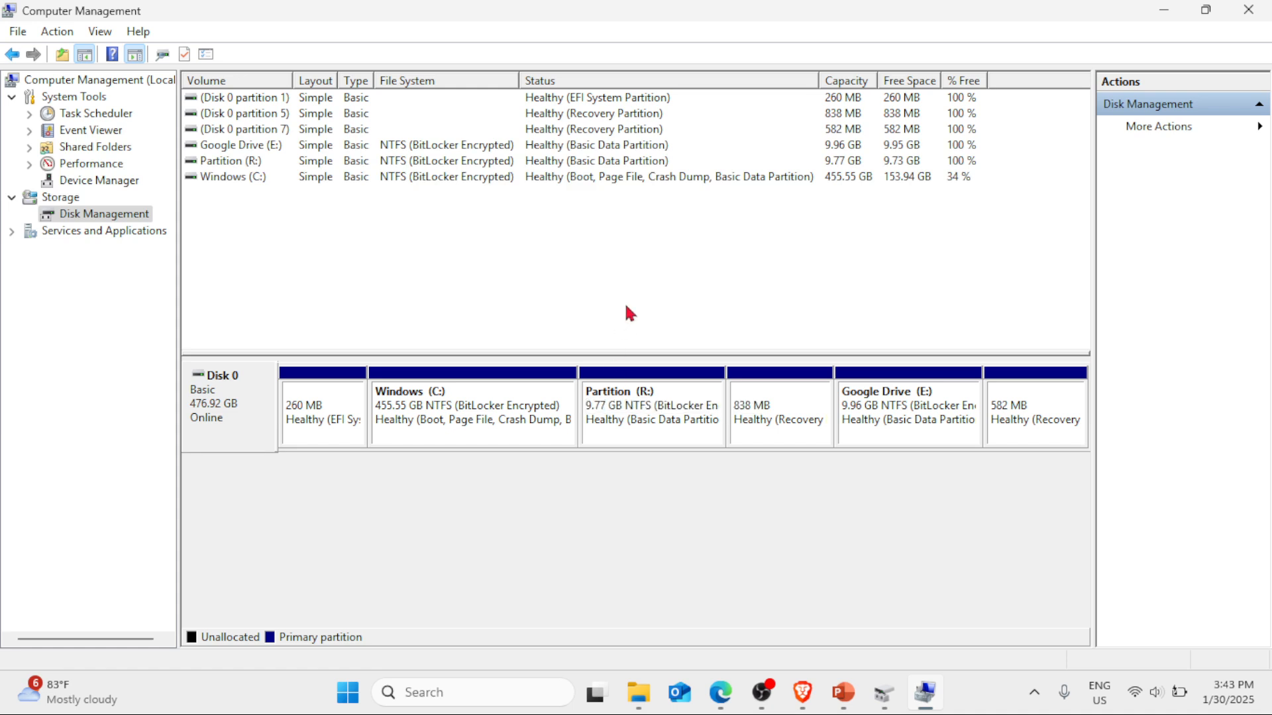
Close Computer Management and Disk Management, and minimize File Explorer
{"action": "left_click", "coordinate": [1249, 13]}
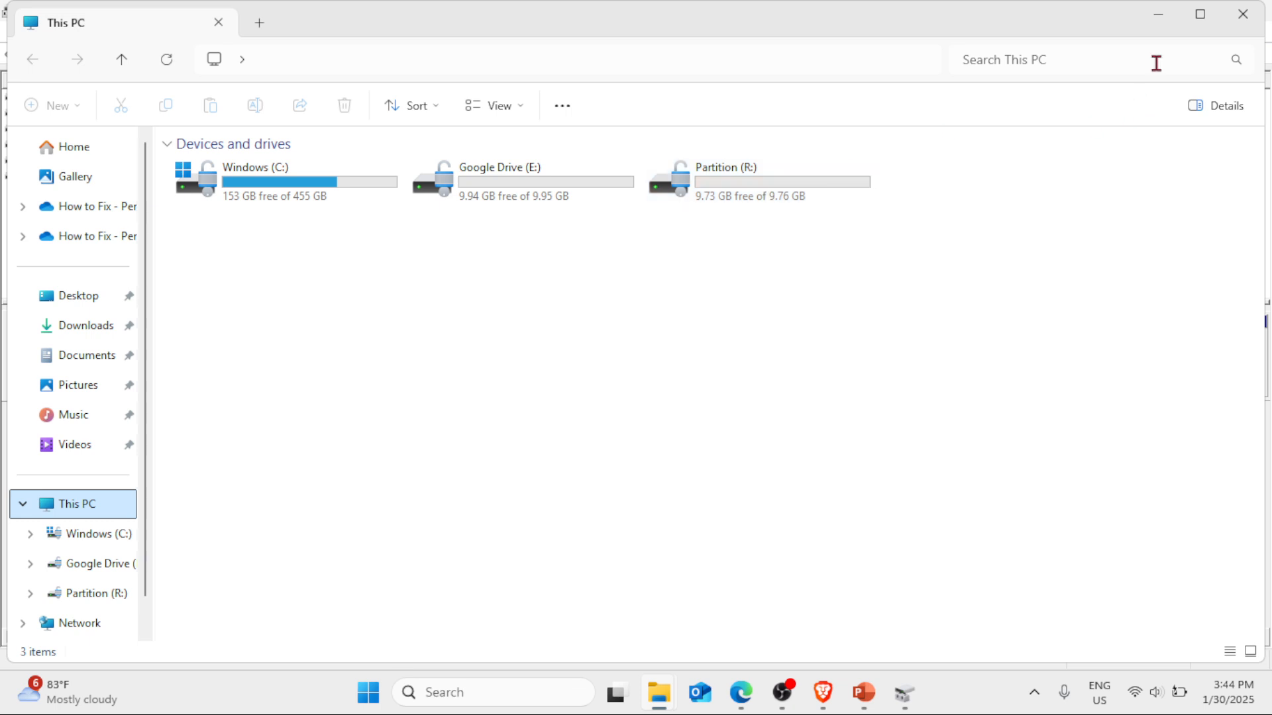
{"action": "left_click", "coordinate": [1166, 20]}
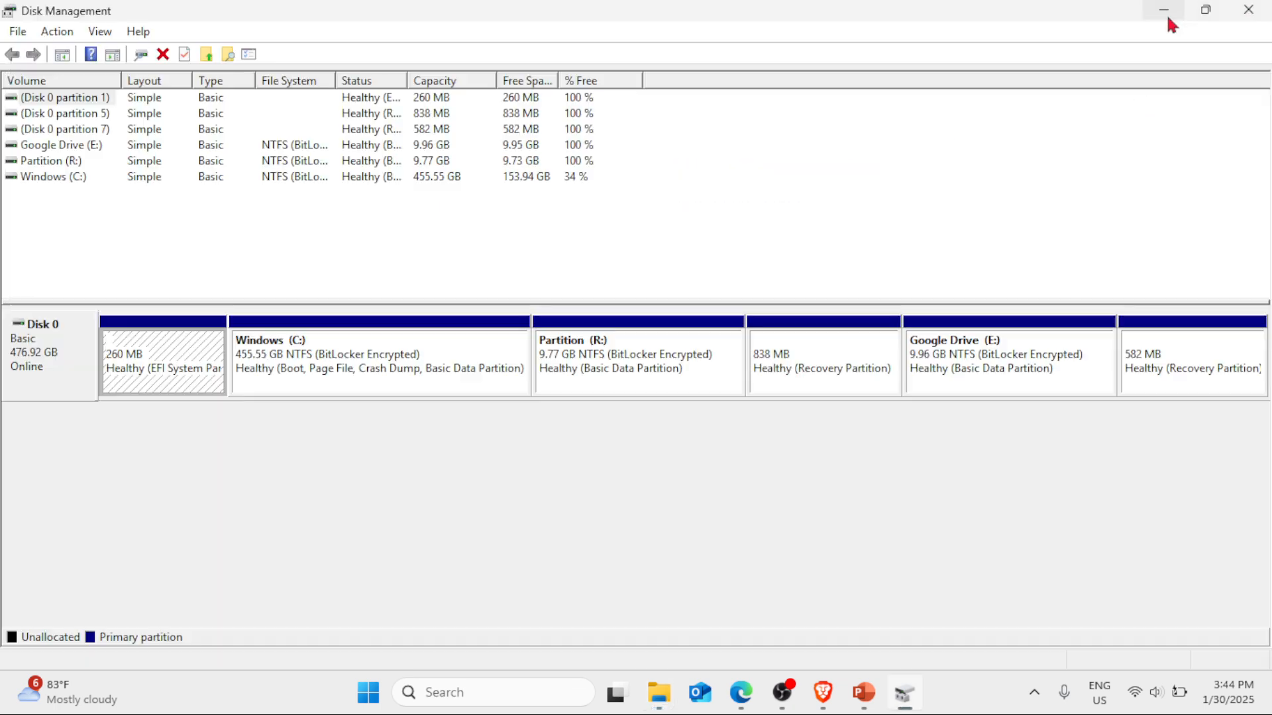
{"action": "left_click", "coordinate": [1248, 11]}
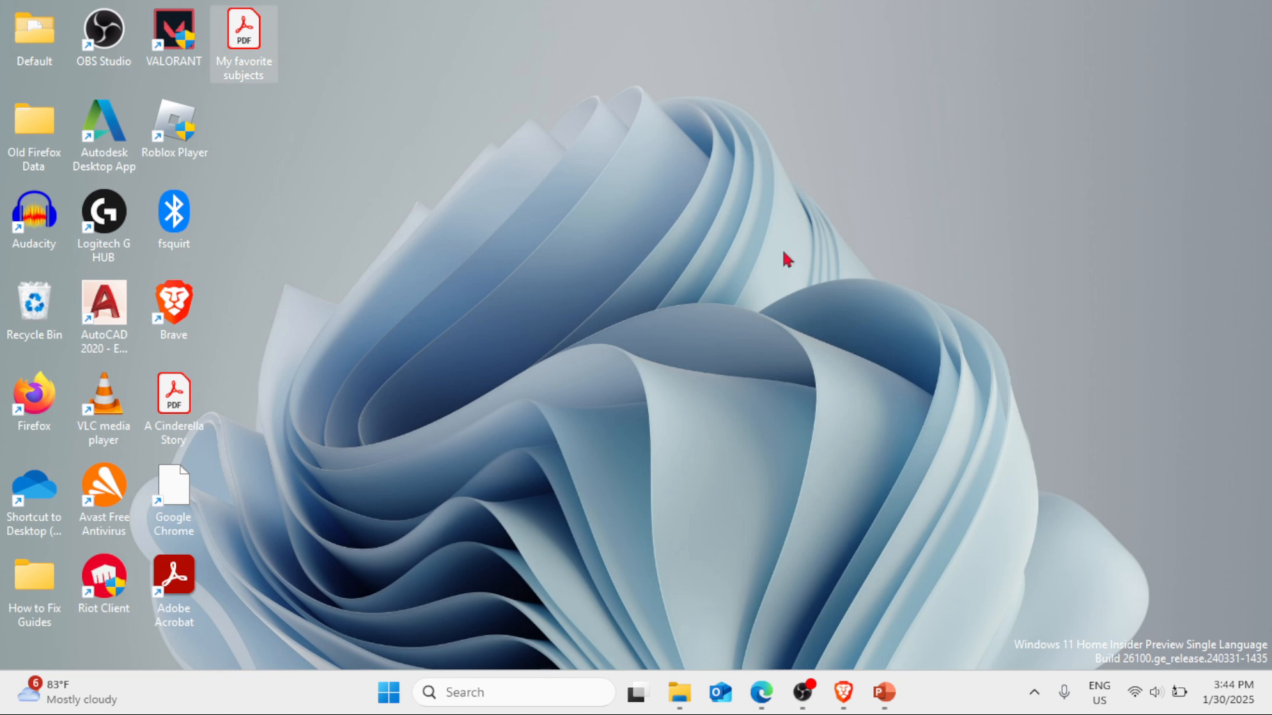